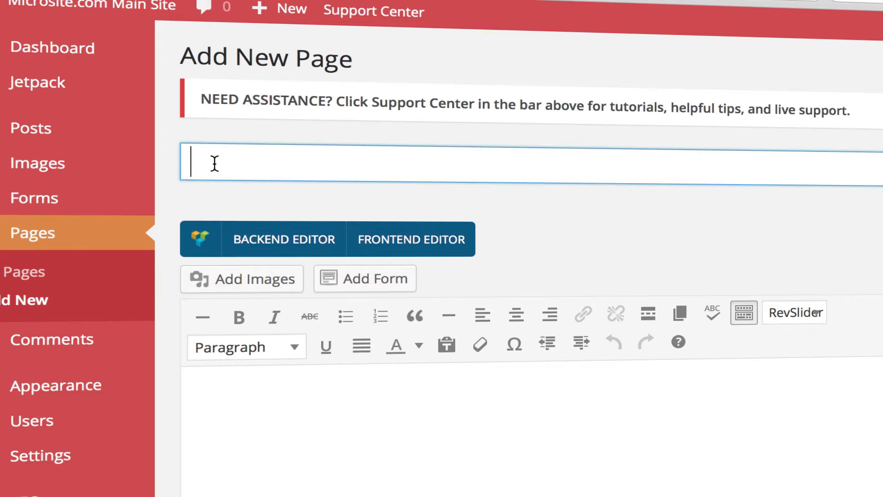
type("Us")
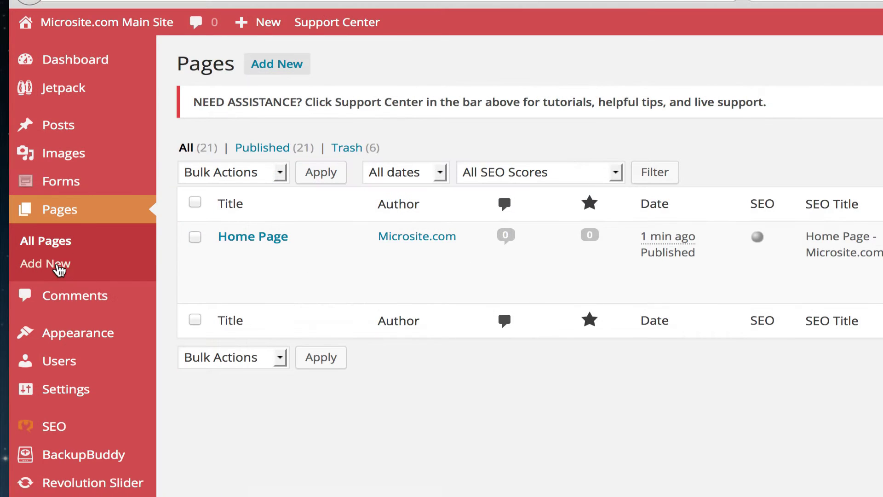
Step: Start a new page and begin typing the title 'Board of Directors'
left_click(46, 264)
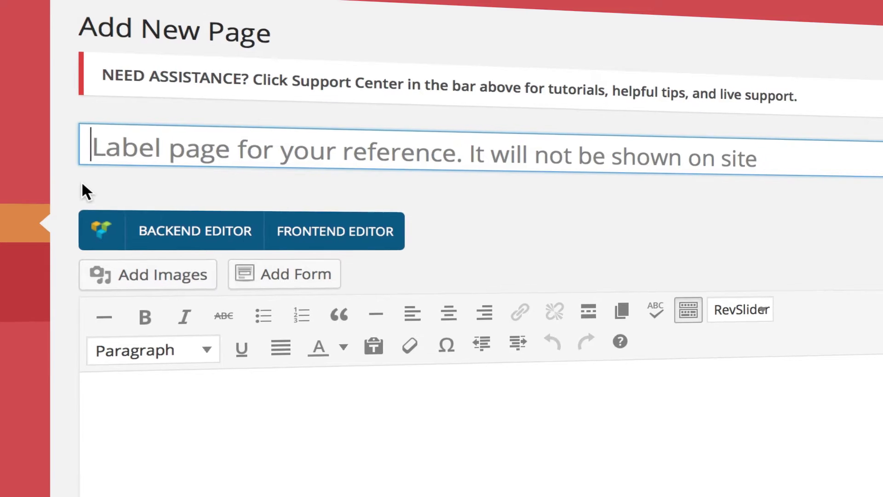
left_click(83, 138)
type("Board o")
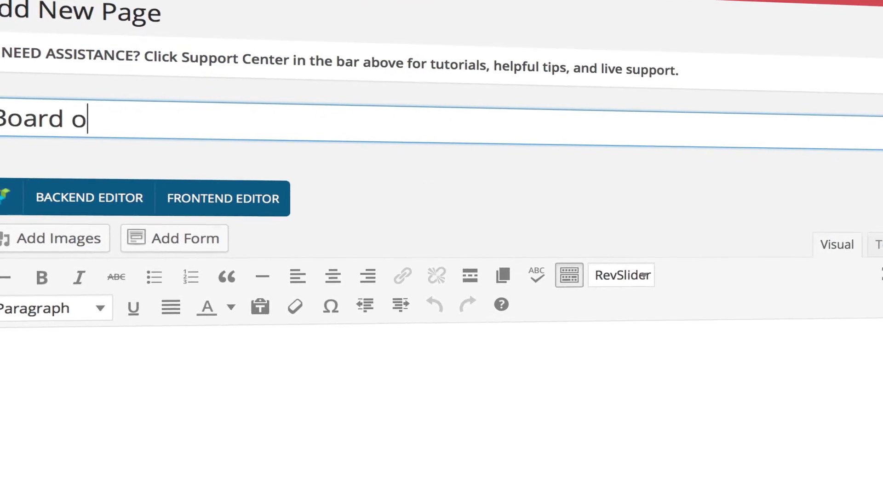
type("f Directors")
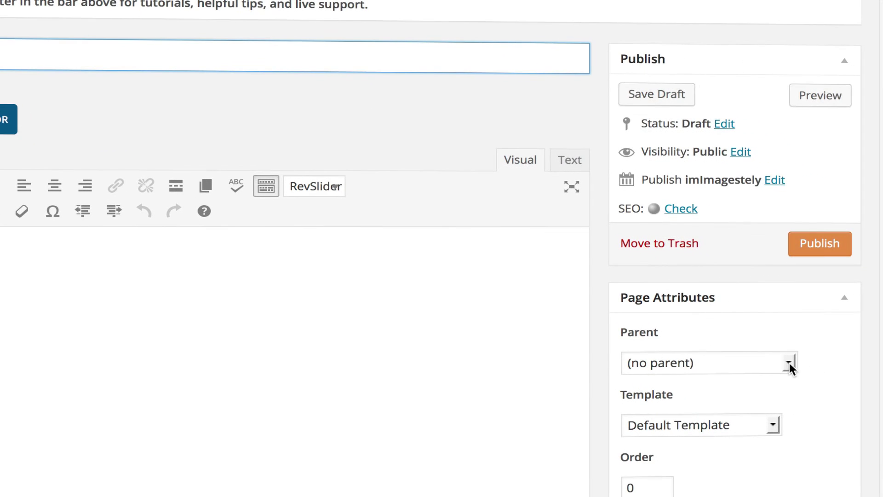
Step: Choose 'About Us' from the Parent dropdown in Page Attributes
left_click(804, 369)
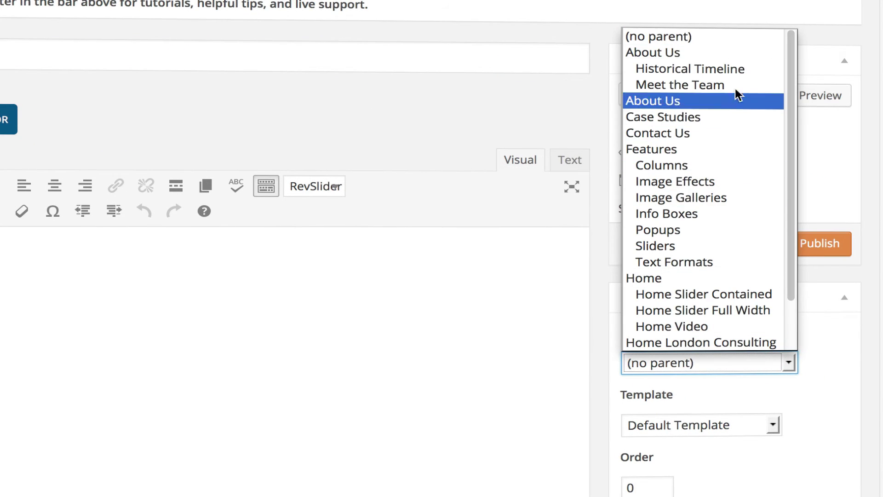
left_click(673, 59)
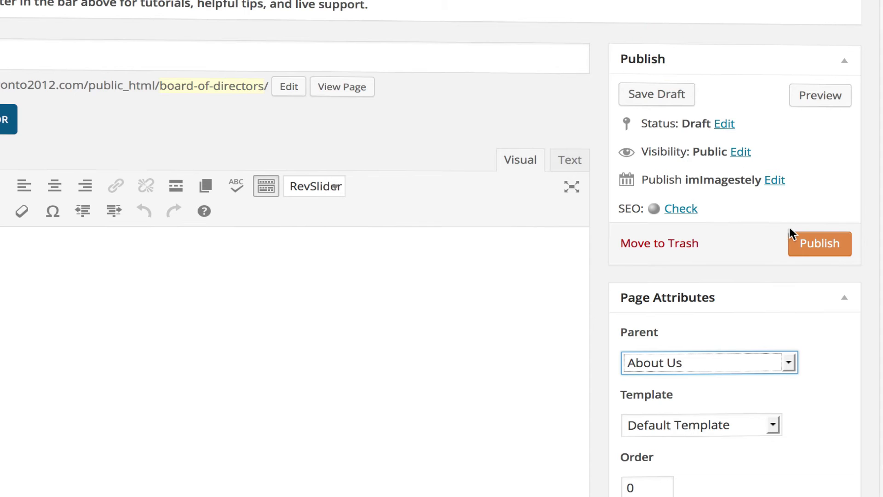